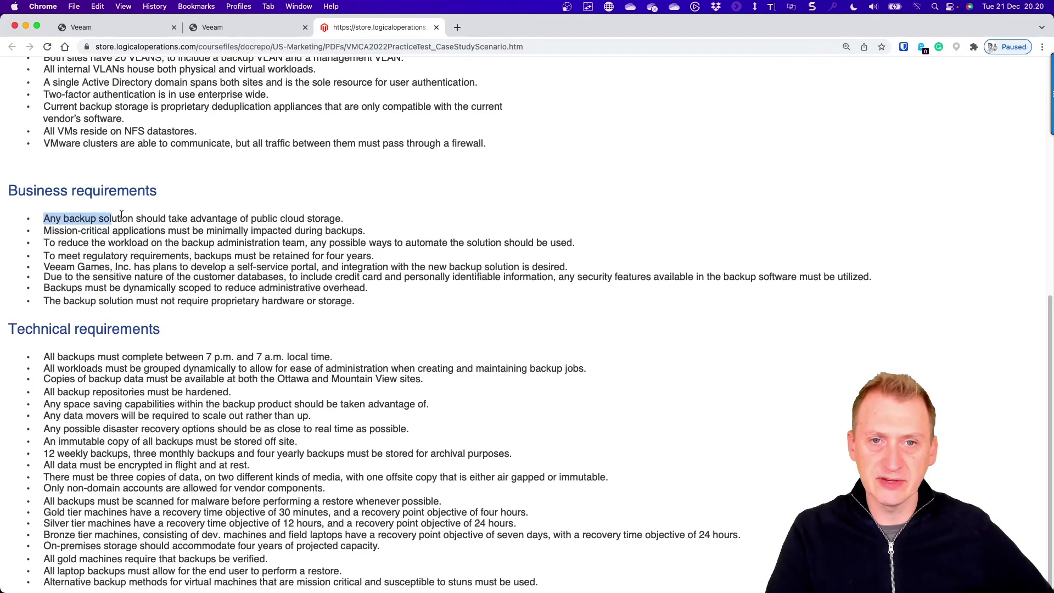
{"action": "left_click", "coordinate": [389, 218]}
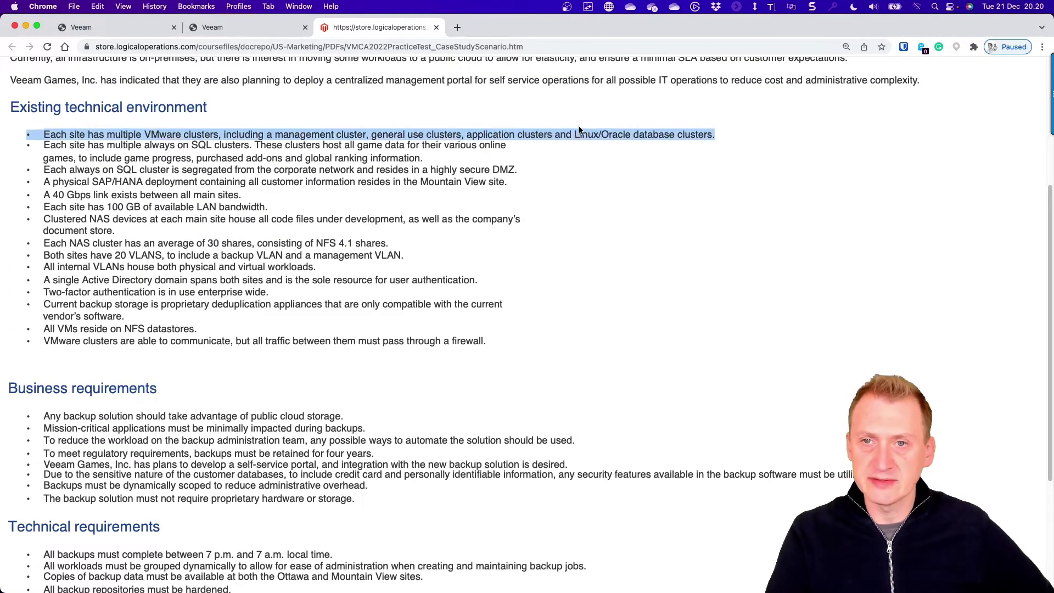
{"action": "left_click_drag", "start_coordinate": [725, 137], "coordinate": [580, 133]}
{"action": "left_click", "coordinate": [368, 140]}
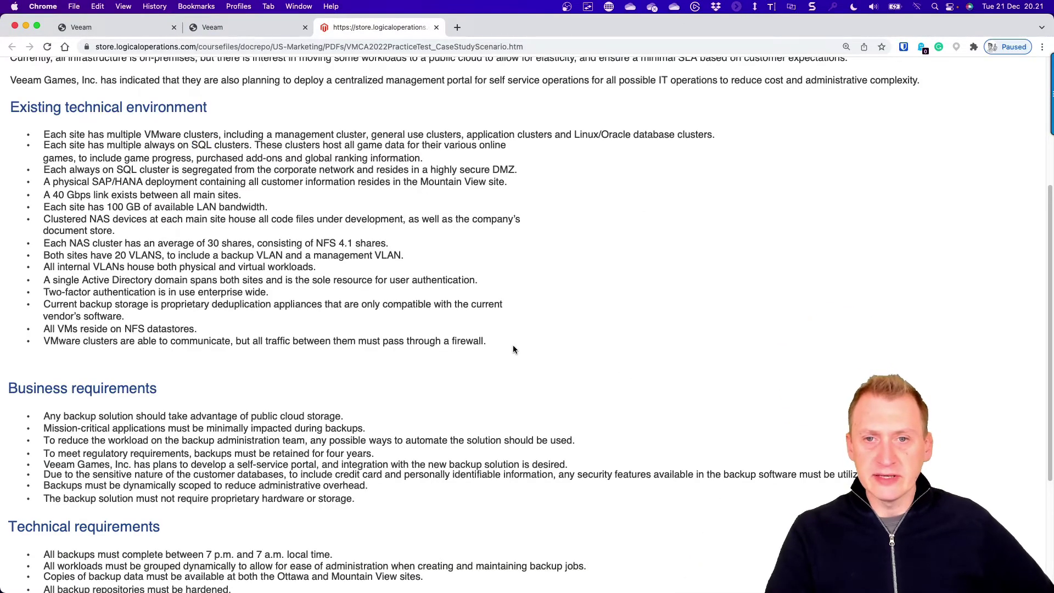
{"action": "scroll", "coordinate": [508, 347], "scroll_direction": "down", "scroll_amount": 3}
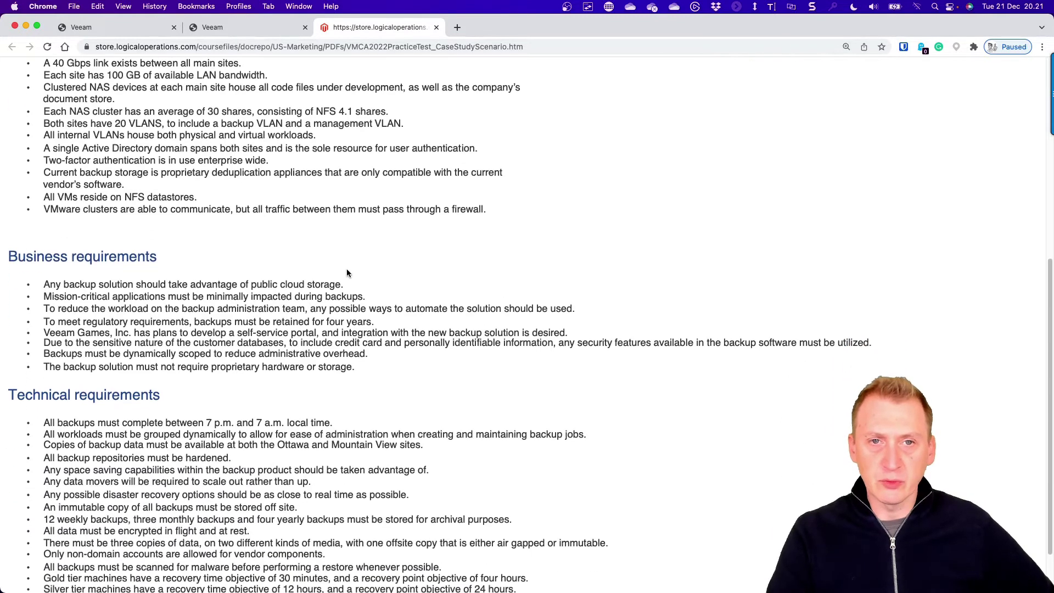
{"action": "scroll", "coordinate": [217, 207], "scroll_direction": "down", "scroll_amount": 2}
{"action": "scroll", "coordinate": [217, 206], "scroll_direction": "down", "scroll_amount": 1}
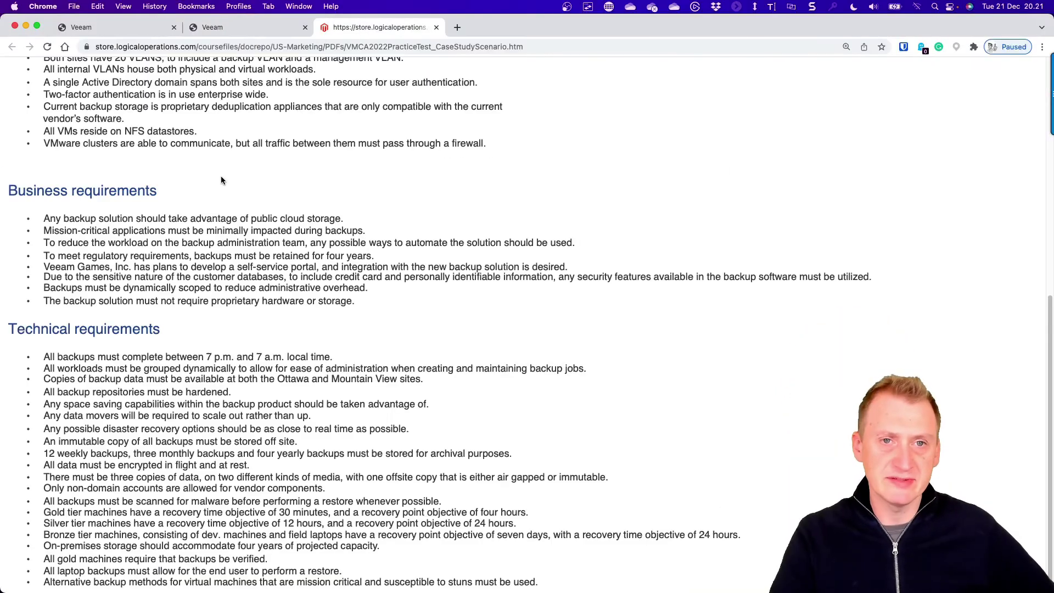
{"action": "scroll", "coordinate": [219, 179], "scroll_direction": "up", "scroll_amount": 5}
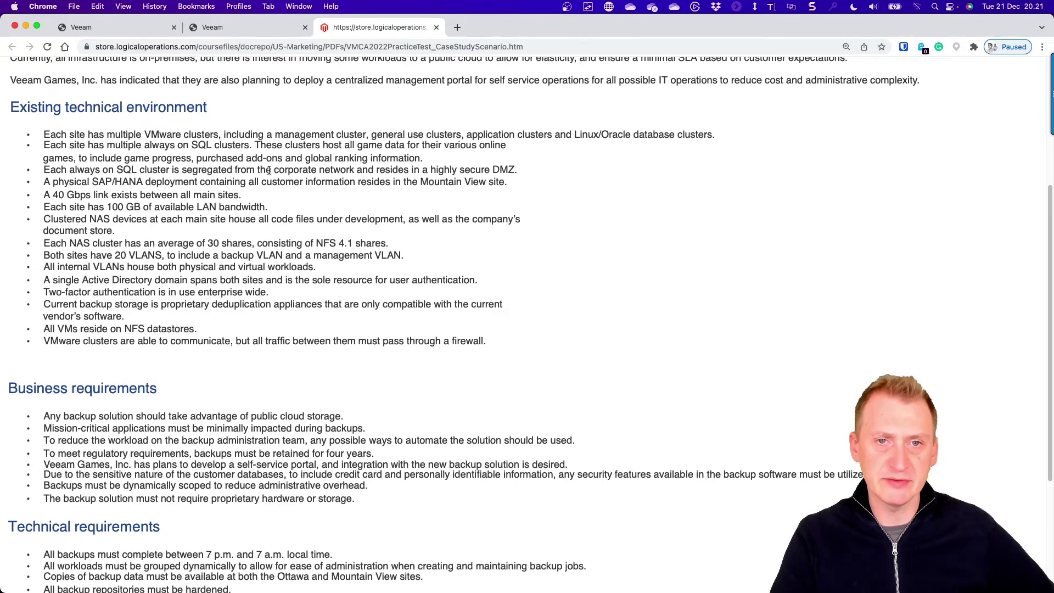
{"action": "scroll", "coordinate": [261, 190], "scroll_direction": "down", "scroll_amount": 3}
{"action": "scroll", "coordinate": [260, 191], "scroll_direction": "down", "scroll_amount": 2}
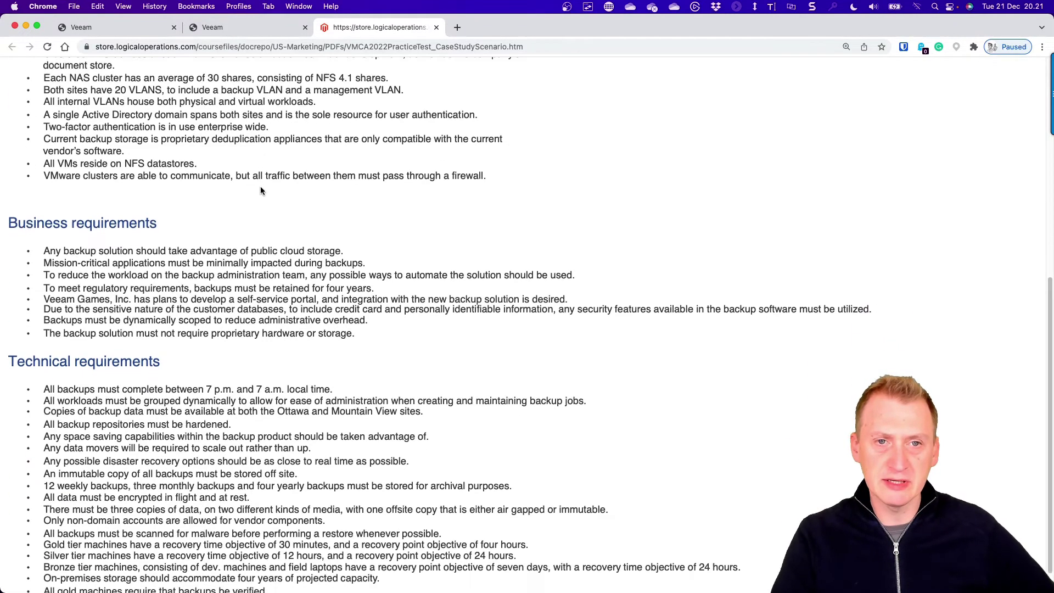